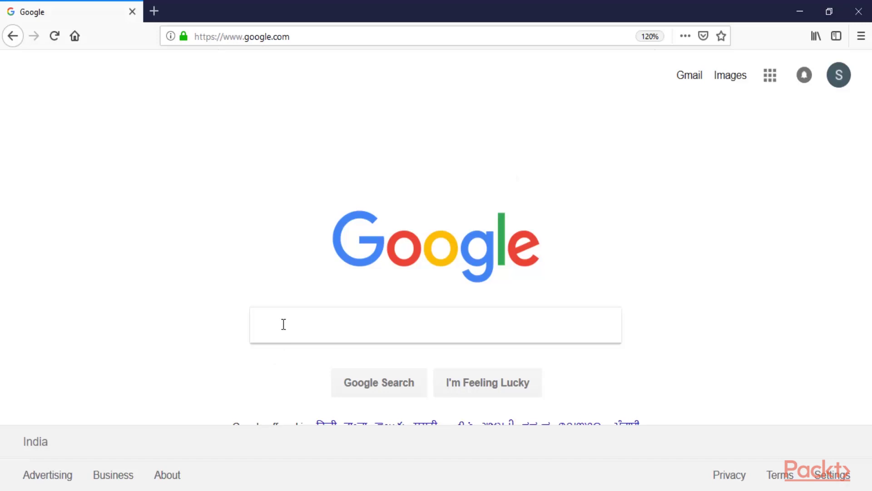
Step: Search Google for 'download android studio' and open the Download Android Studio and SDK tools result
{"action": "type", "text": "downl"}
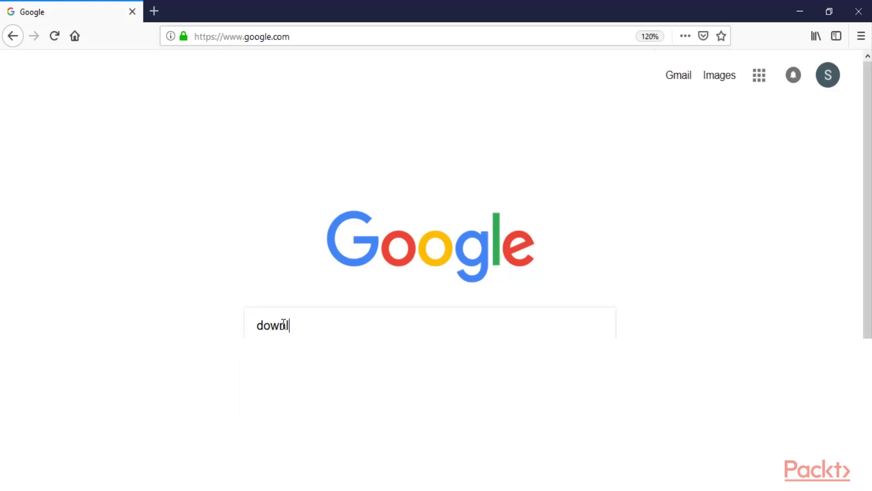
{"action": "type", "text": "oad Android stu"}
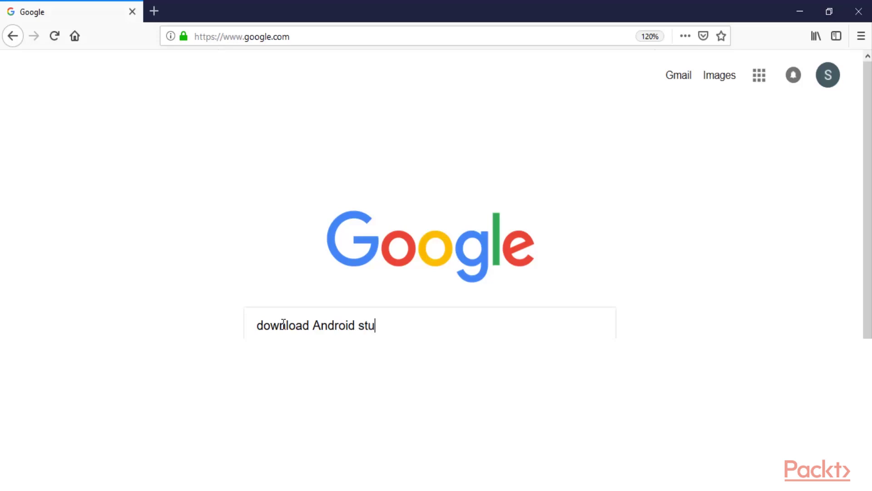
{"action": "key", "text": "Down"}
{"action": "key", "text": "Return"}
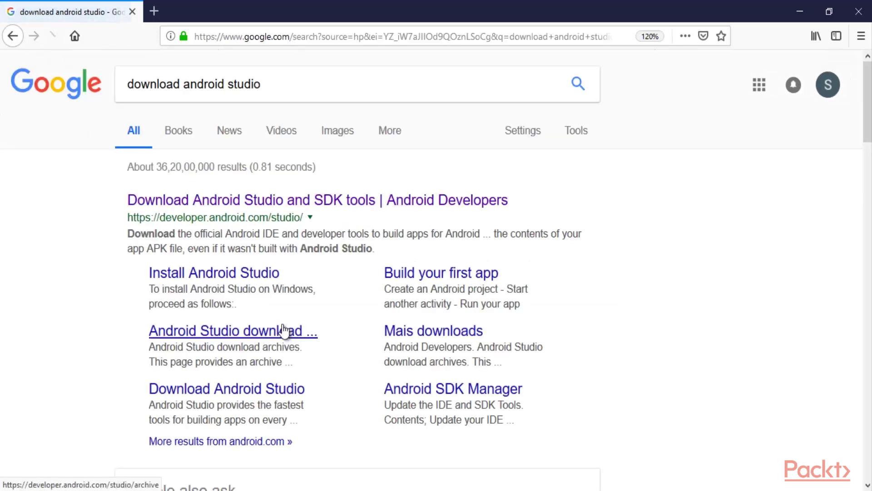
{"action": "key", "text": "ctrl+plus"}
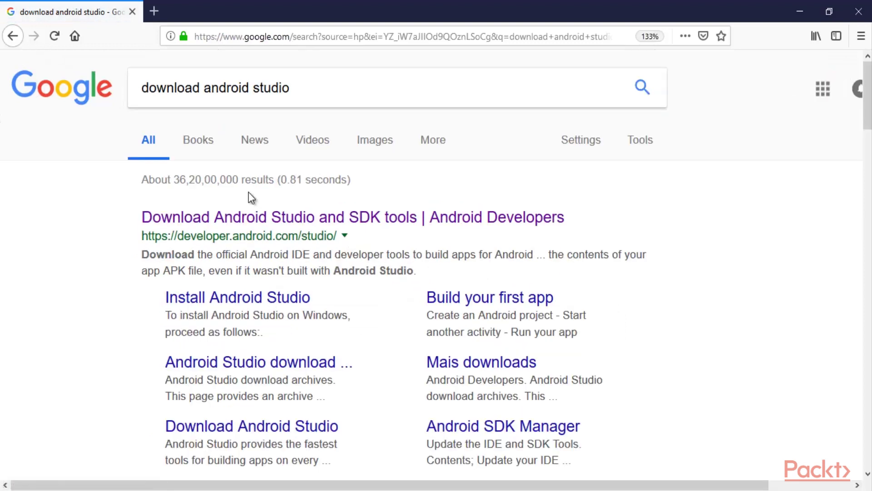
{"action": "left_click", "coordinate": [218, 224]}
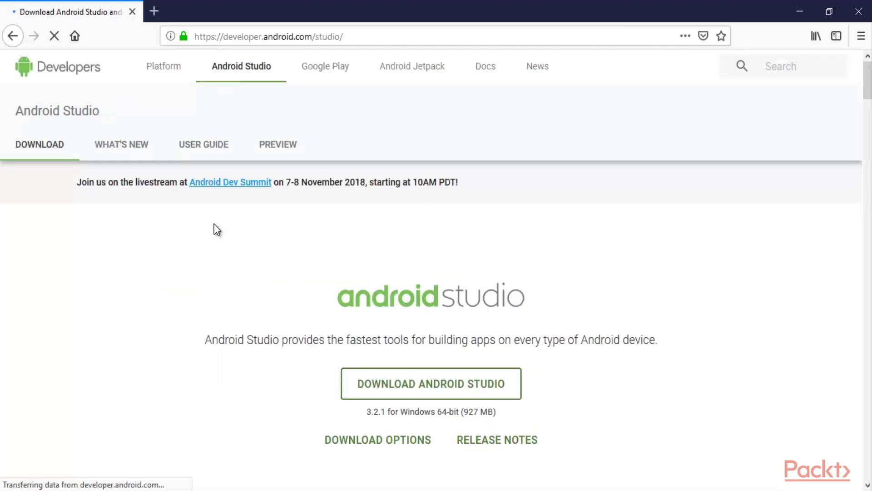
Step: Scroll to the Android Studio 3.2.1 for Windows 64-bit download and check its 927 MB size
{"action": "scroll", "coordinate": [265, 217], "scroll_direction": "down", "scroll_amount": 3}
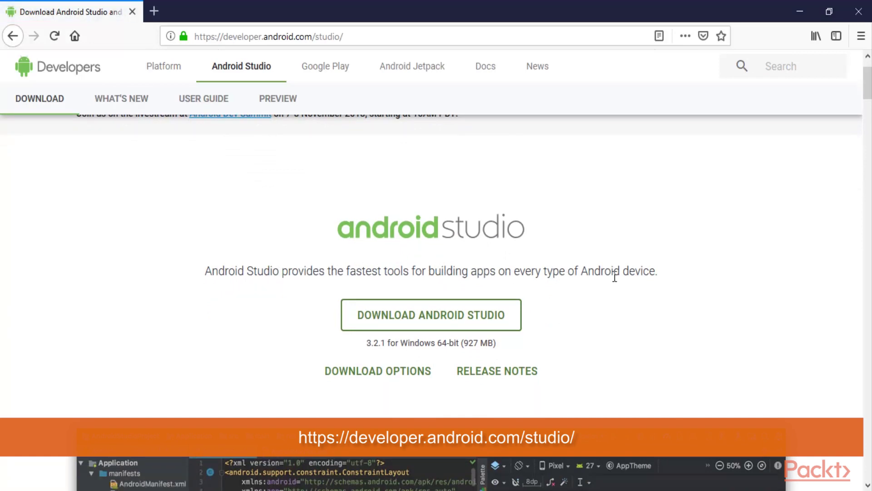
{"action": "scroll", "coordinate": [616, 273], "scroll_direction": "down", "scroll_amount": 3}
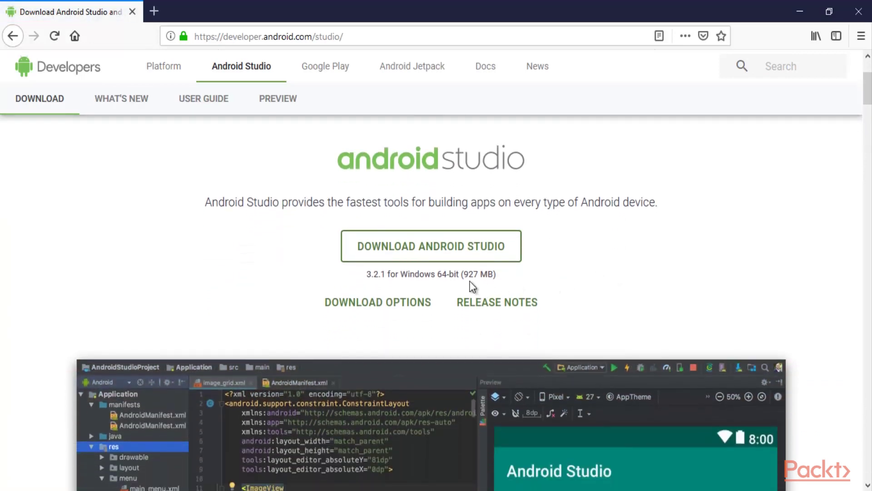
{"action": "left_click_drag", "start_coordinate": [463, 275], "coordinate": [509, 278]}
{"action": "left_click", "coordinate": [509, 275]}
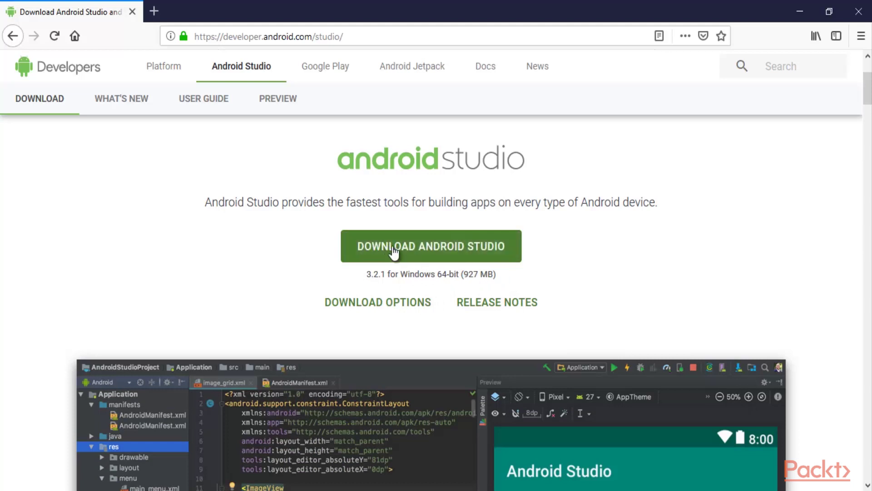
Step: Agree to the terms and conditions and request the Android Studio download for Windows
{"action": "left_click", "coordinate": [432, 247]}
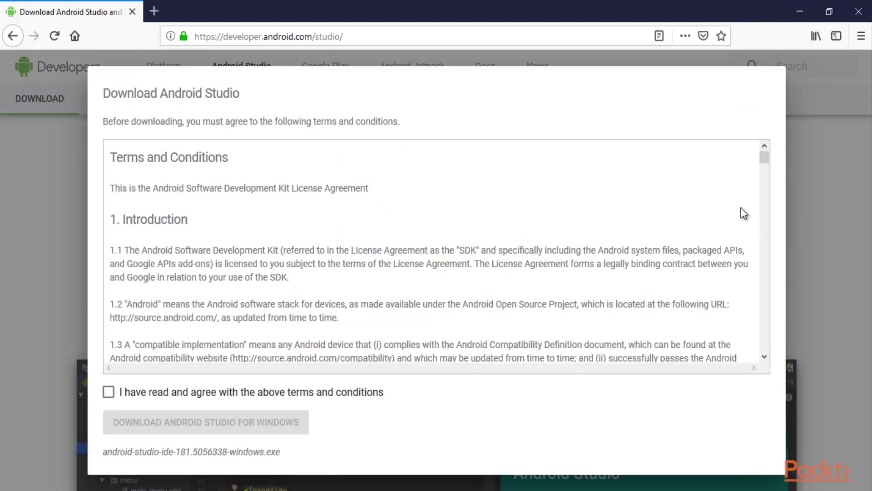
{"action": "left_click_drag", "start_coordinate": [761, 160], "coordinate": [763, 350]}
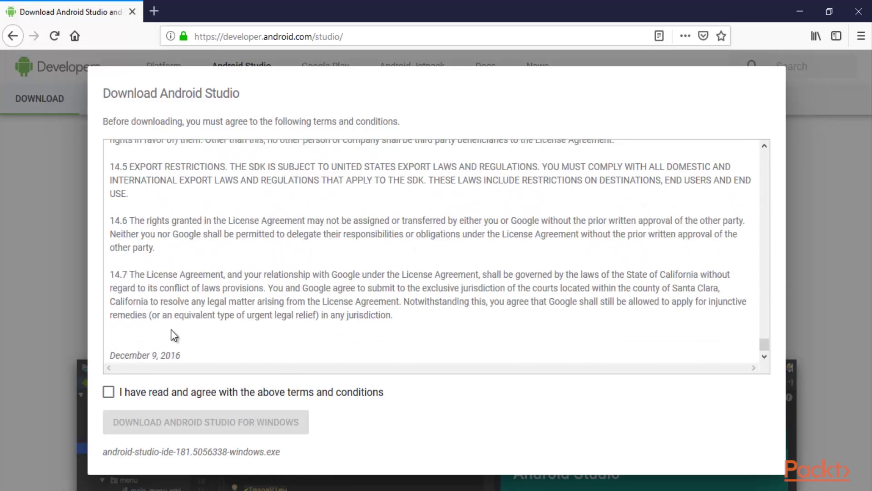
{"action": "left_click", "coordinate": [108, 393]}
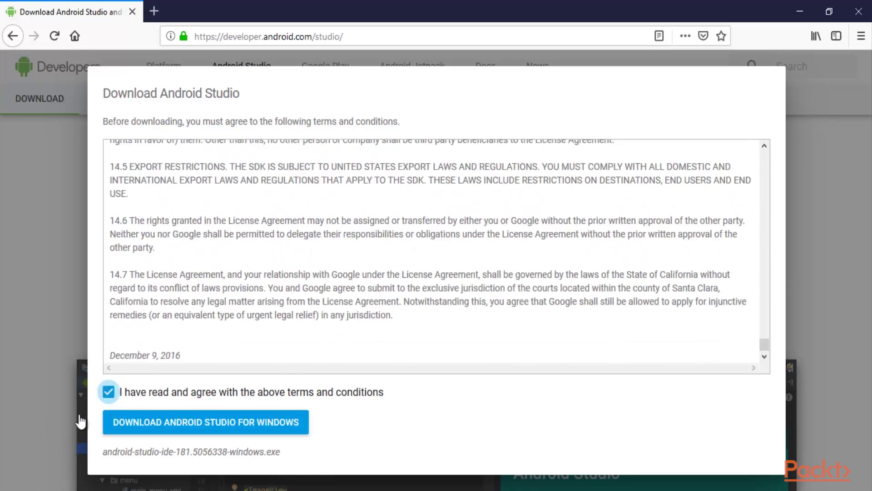
{"action": "left_click", "coordinate": [177, 431]}
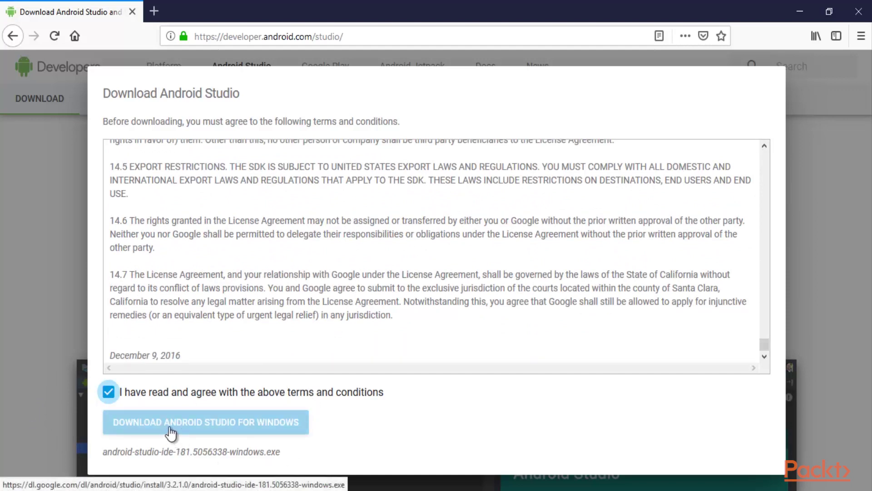
{"action": "left_click", "coordinate": [216, 431]}
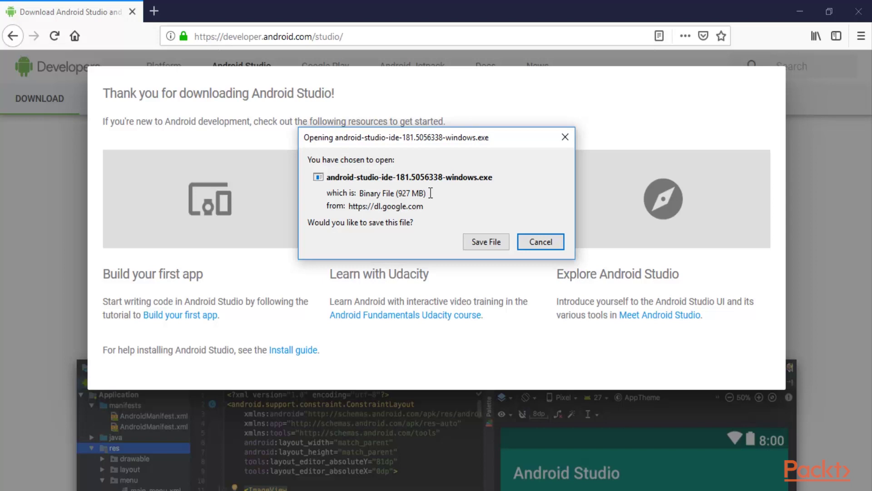
Step: Save android-studio-ide-181.5056338-windows.exe and check its download progress in Firefox
{"action": "left_click", "coordinate": [476, 245]}
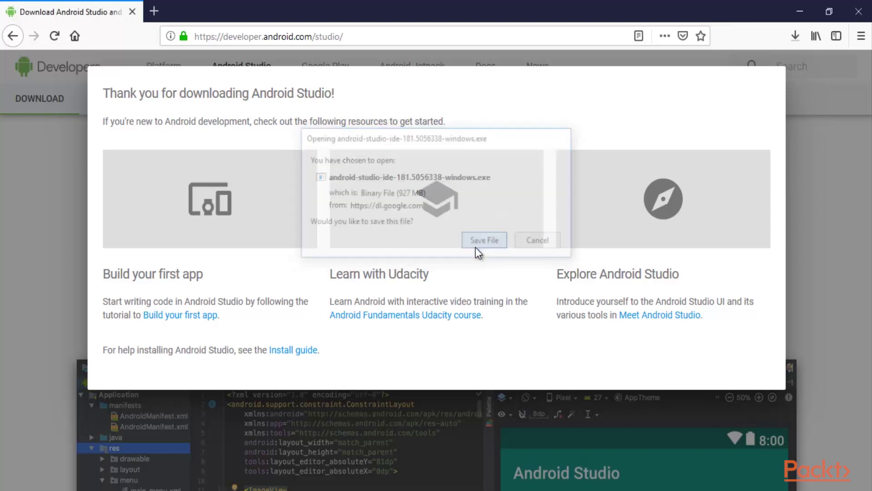
{"action": "left_click", "coordinate": [793, 37]}
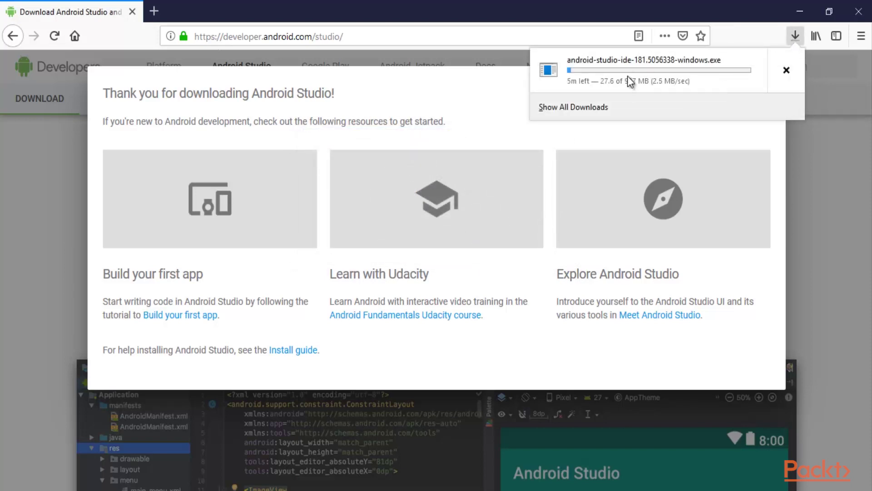
{"action": "left_click", "coordinate": [568, 15]}
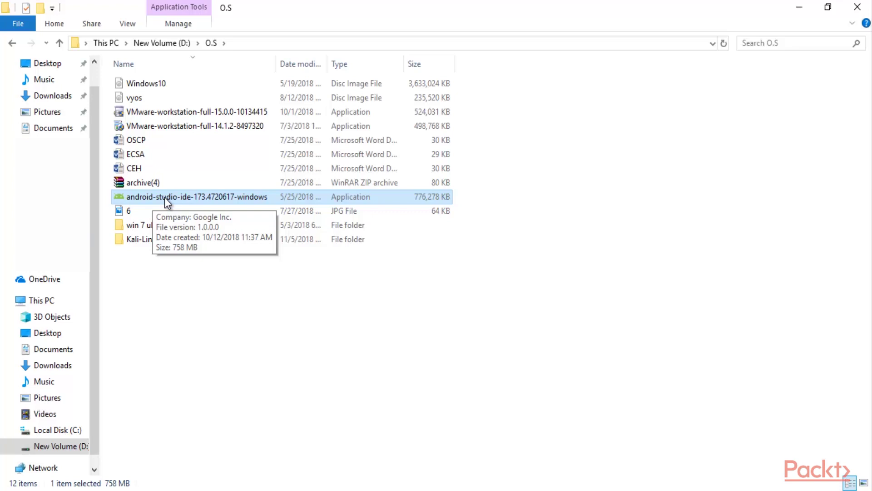
Step: Run the android-studio-ide-173.4720617-windows installer from the O.S folder, allowing it past the security warning
{"action": "left_click", "coordinate": [184, 314]}
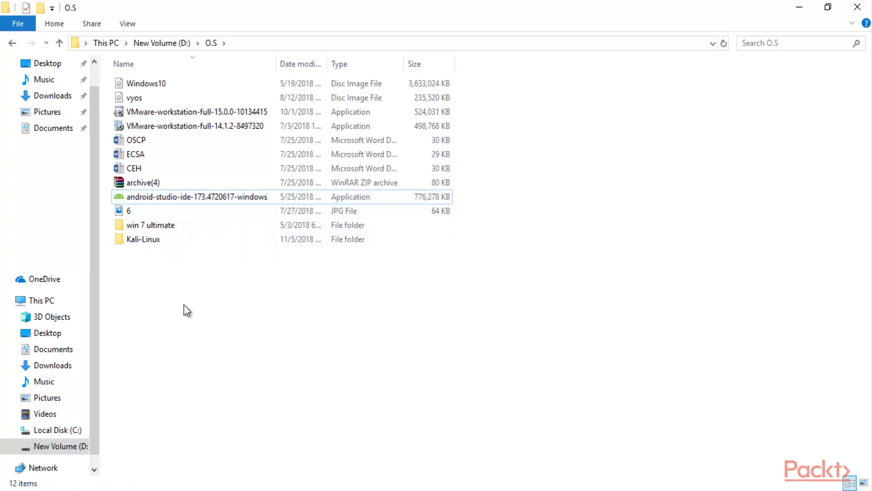
{"action": "left_click", "coordinate": [179, 199]}
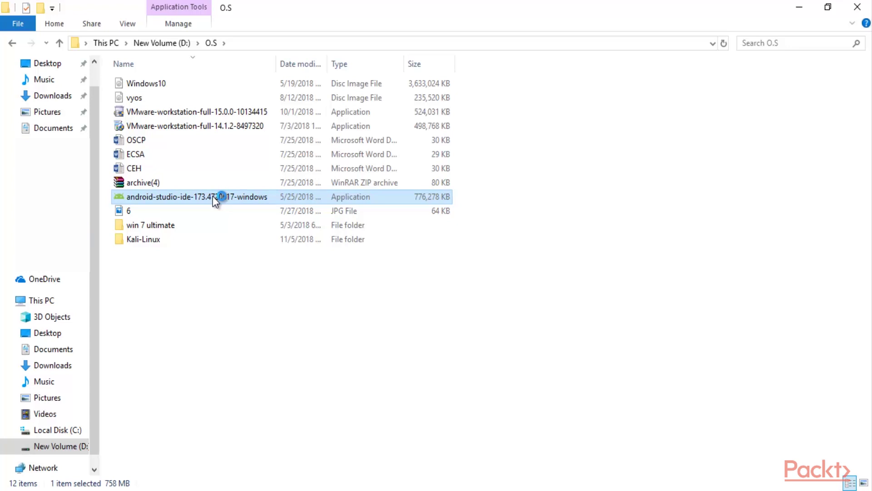
{"action": "double_click", "coordinate": [213, 196]}
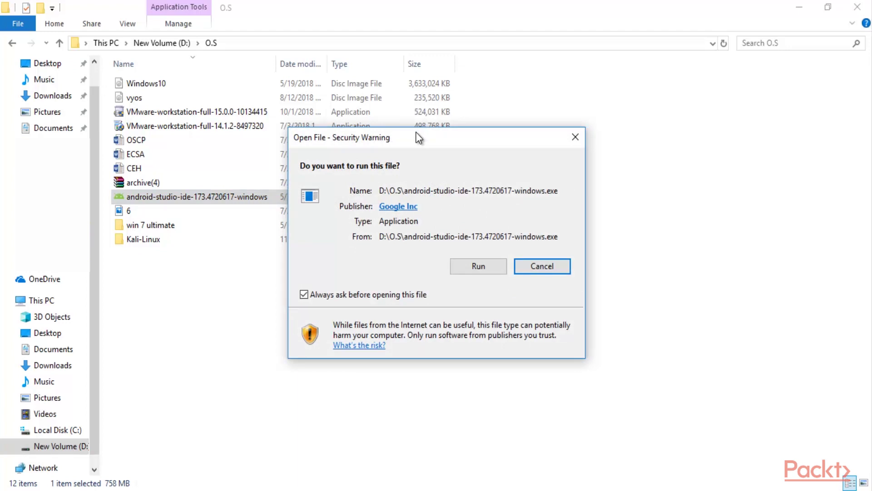
{"action": "left_click", "coordinate": [460, 227]}
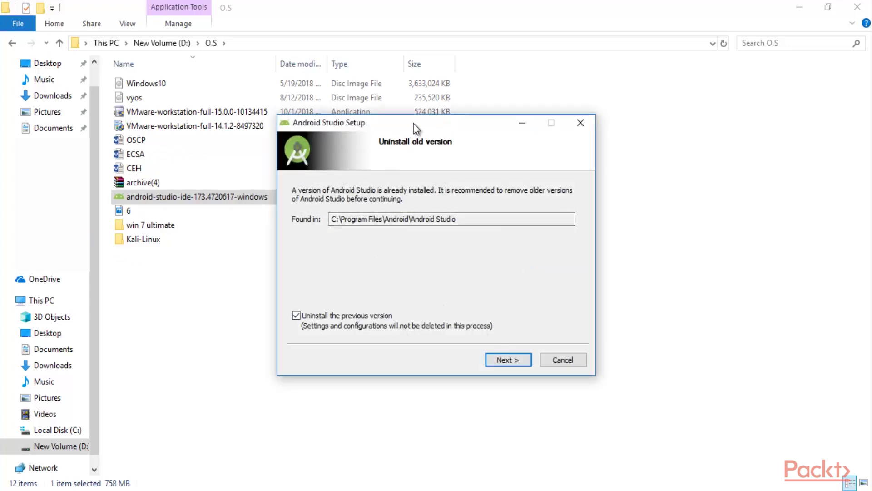
Step: Continue Android Studio Setup while keeping the old installation's files, until setup closes
{"action": "left_click_drag", "start_coordinate": [414, 123], "coordinate": [425, 106]}
{"action": "left_click", "coordinate": [510, 344]}
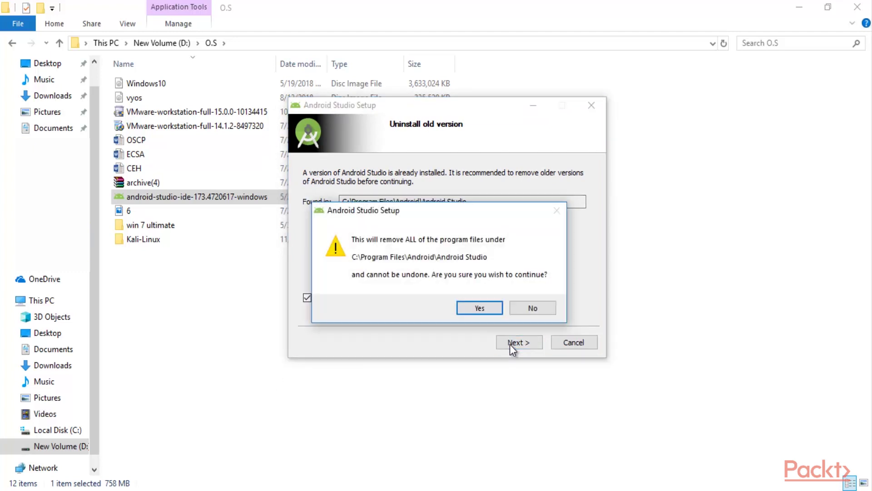
{"action": "left_click", "coordinate": [528, 311]}
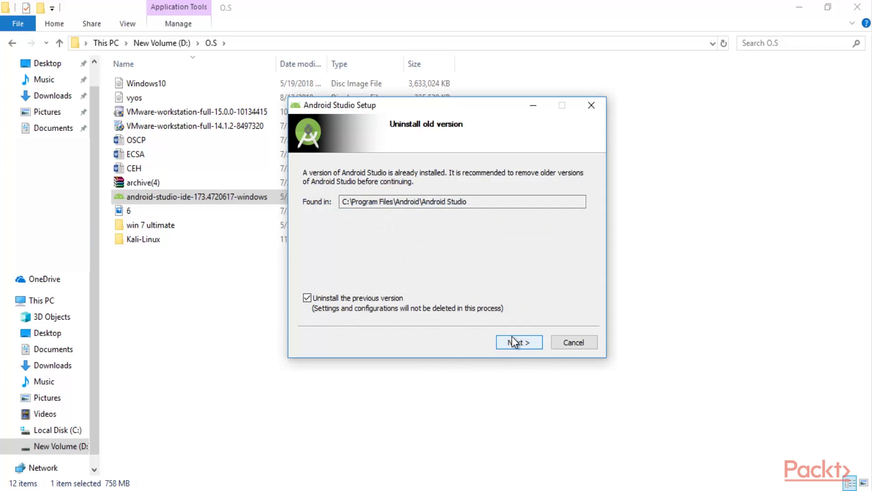
{"action": "left_click", "coordinate": [295, 366]}
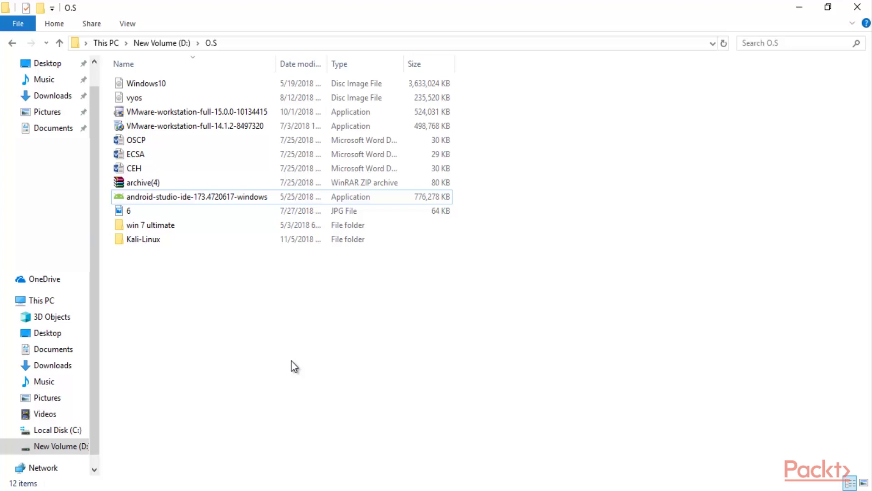
{"action": "key", "text": "super"}
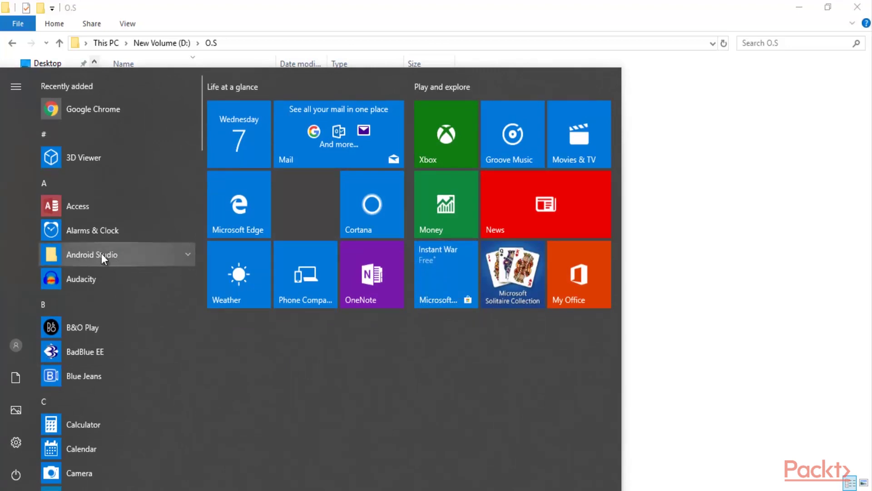
Step: Launch Android Studio from its folder in the Start menu app list
{"action": "left_click", "coordinate": [190, 255]}
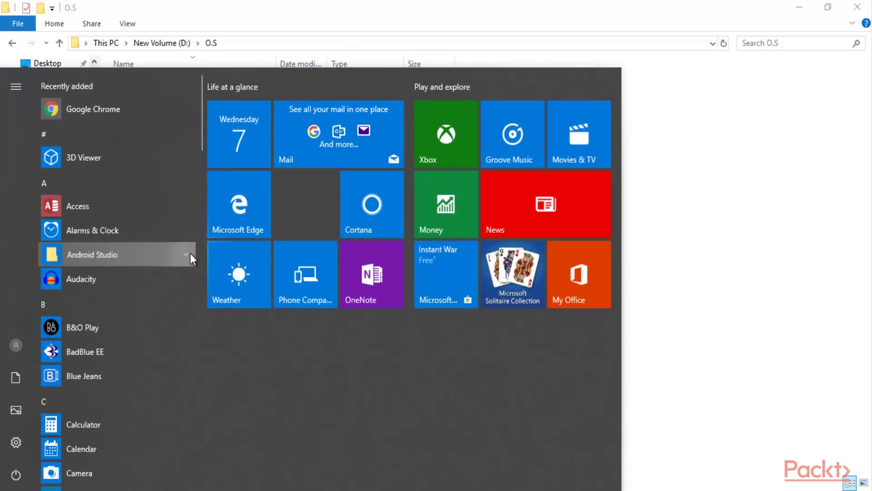
{"action": "left_click", "coordinate": [134, 275]}
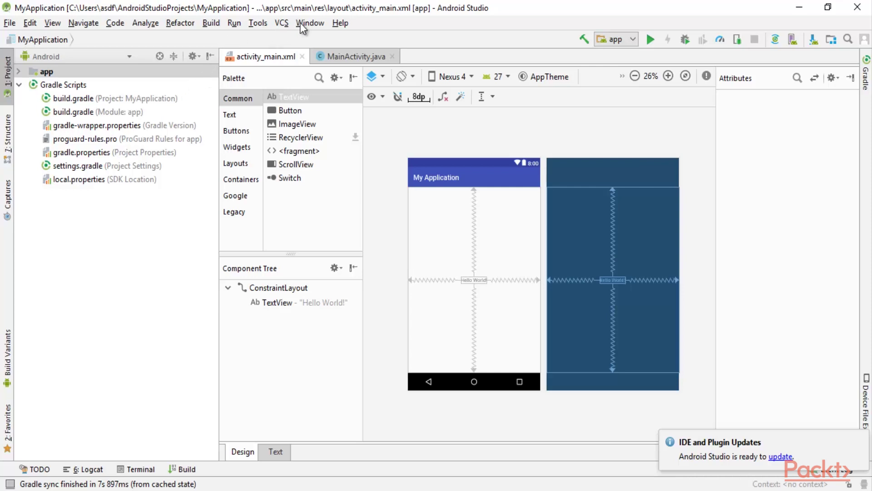
Step: Open the AVD Manager from the Tools menu and move its window into place
{"action": "left_click", "coordinate": [252, 26]}
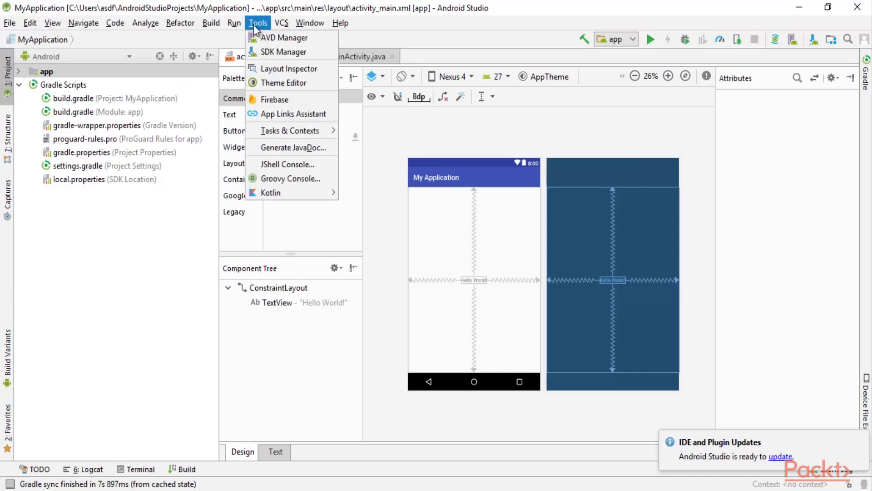
{"action": "left_click", "coordinate": [283, 39]}
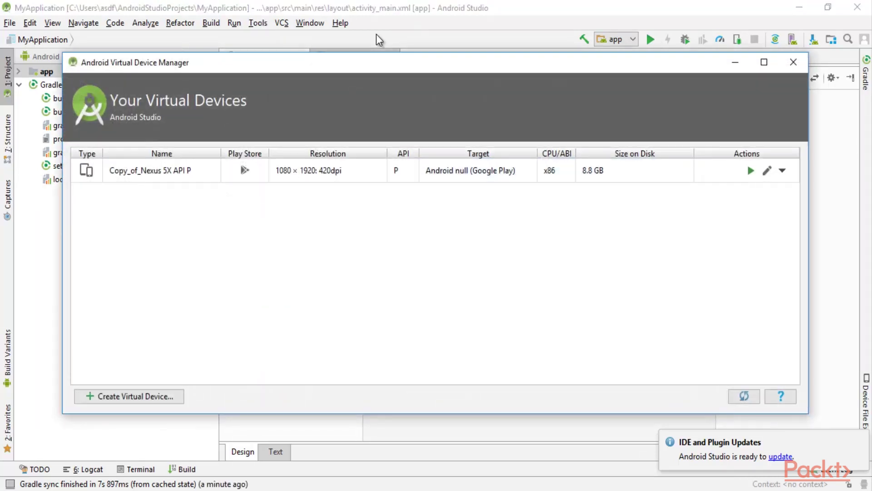
{"action": "left_click_drag", "start_coordinate": [389, 68], "coordinate": [376, 56]}
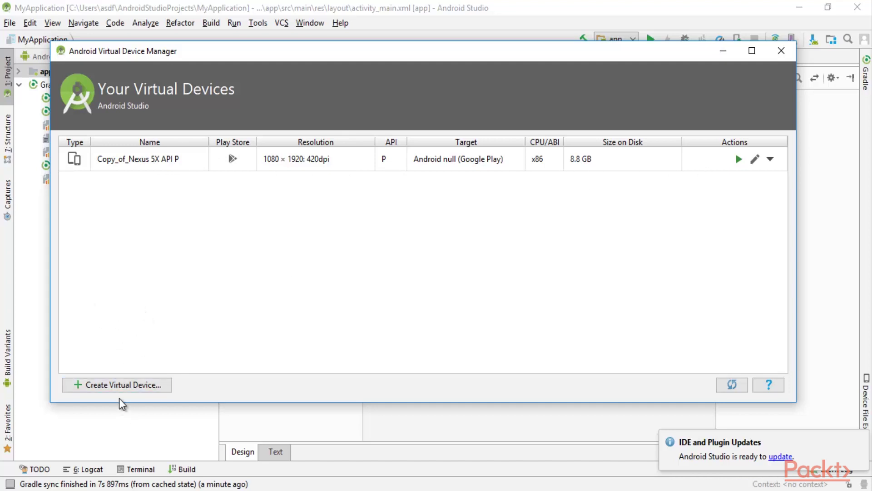
Step: Start a new virtual device with Nexus 5X phone hardware
{"action": "left_click", "coordinate": [112, 387]}
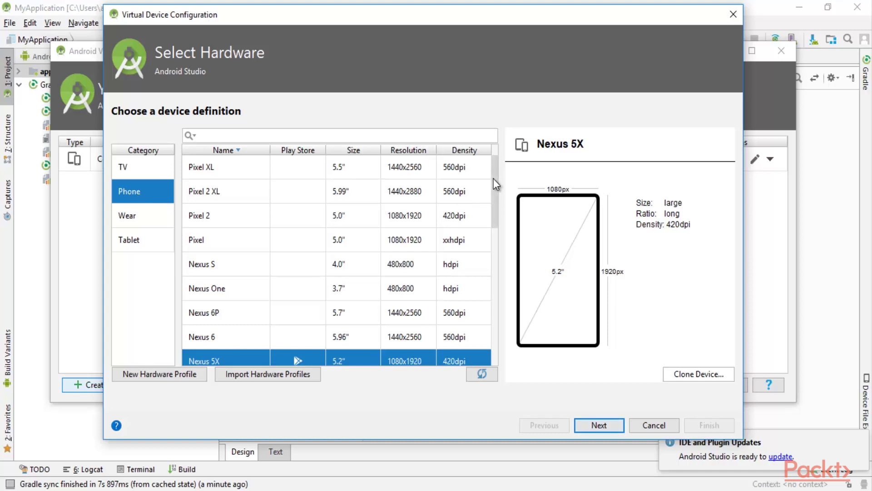
{"action": "left_click_drag", "start_coordinate": [493, 179], "coordinate": [492, 210]}
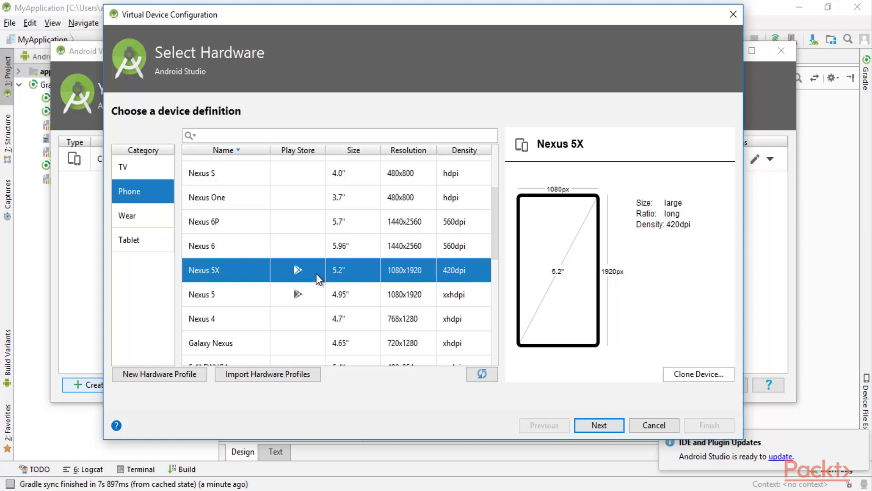
{"action": "left_click", "coordinate": [599, 425]}
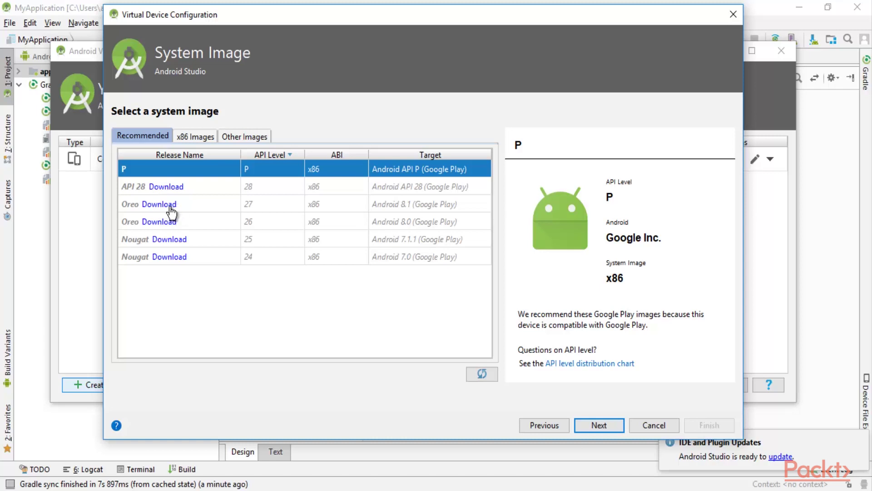
Step: Download an additional system image, accepting the Android SDK license agreement
{"action": "left_click", "coordinate": [180, 238]}
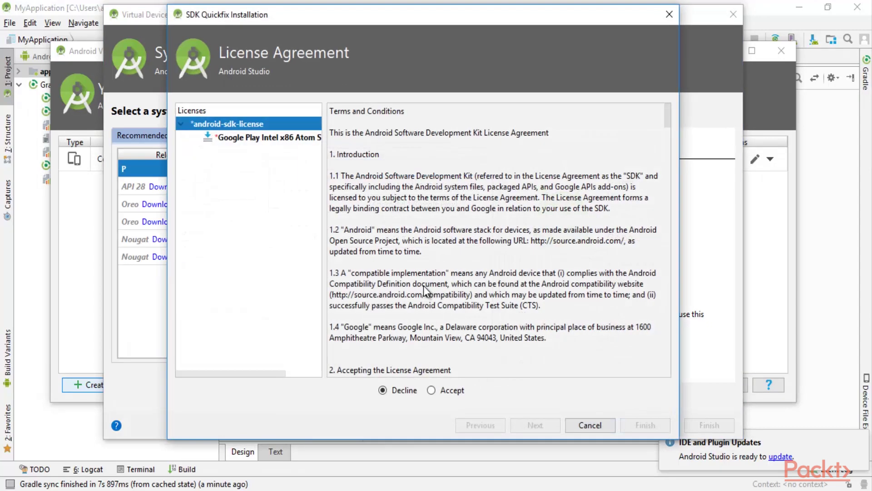
{"action": "left_click", "coordinate": [444, 390]}
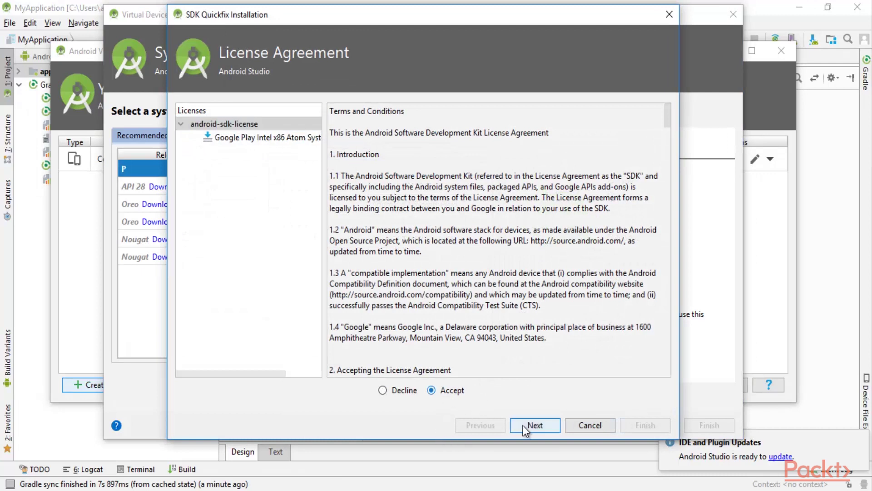
{"action": "left_click", "coordinate": [527, 423]}
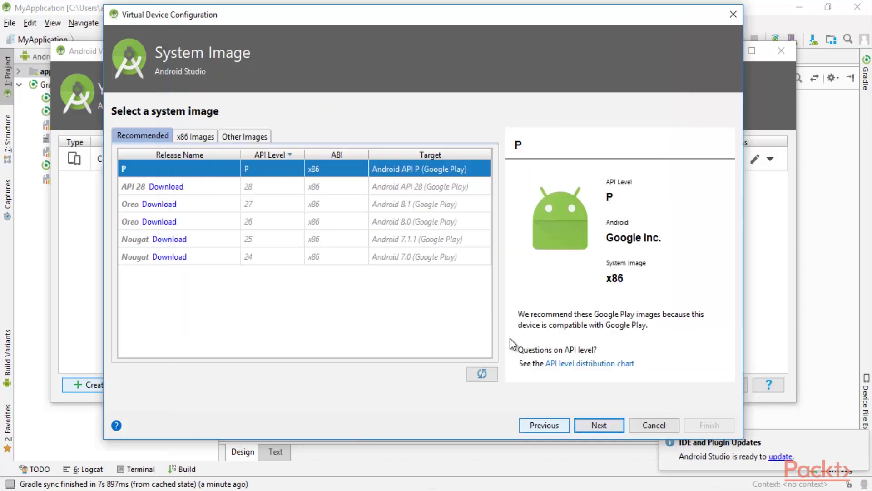
Step: Accept the P system image, then close the device wizard and the AVD Manager
{"action": "left_click", "coordinate": [602, 424]}
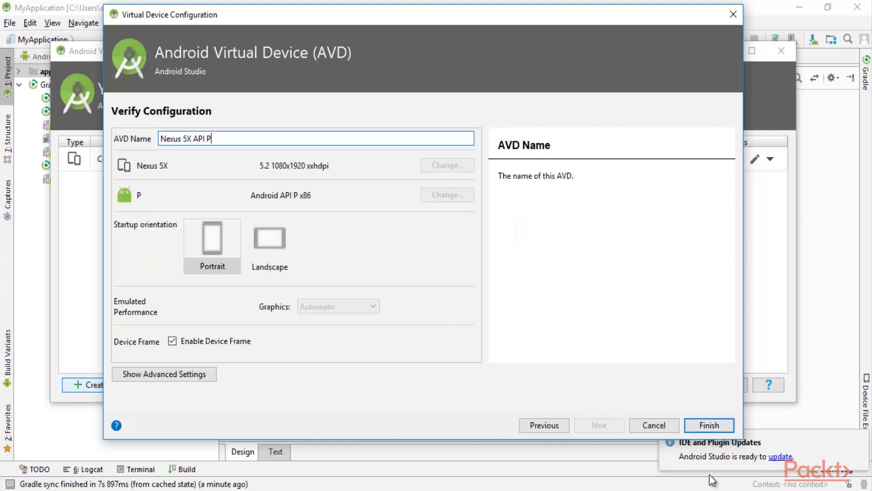
{"action": "left_click", "coordinate": [733, 14]}
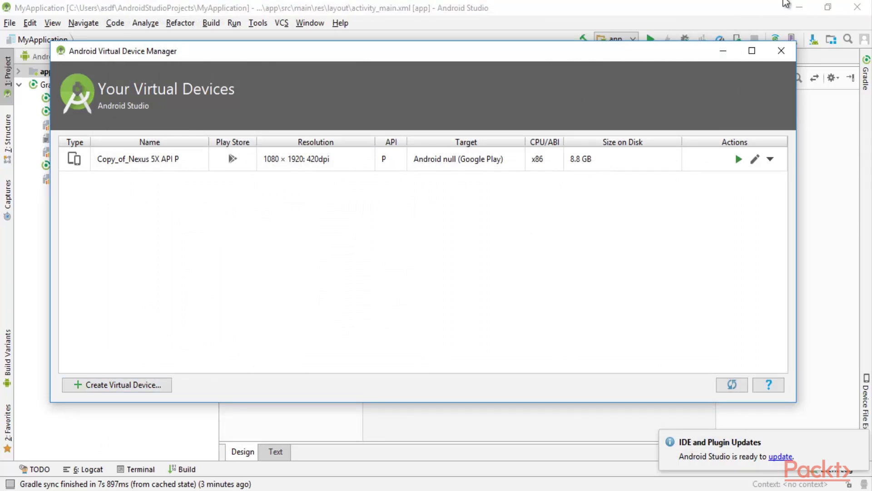
{"action": "left_click", "coordinate": [779, 57]}
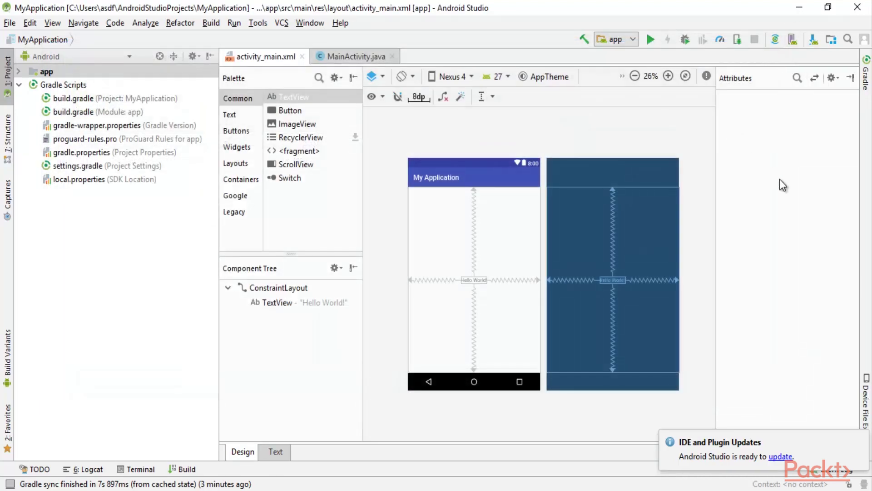